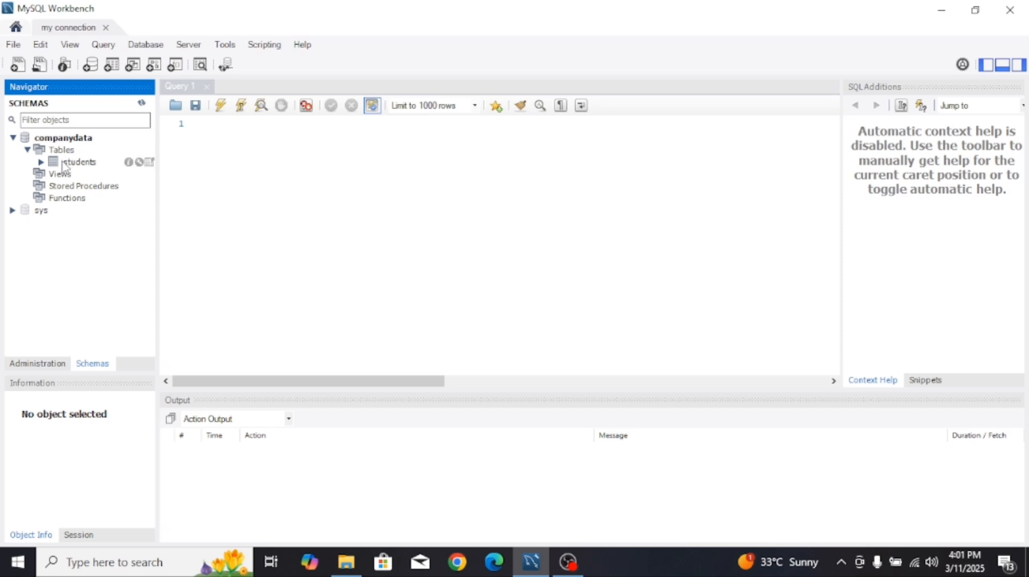
Start a table data import into companydata and choose categories.csv from the Documents > doc > data > sql data folder.
right_click(61, 154)
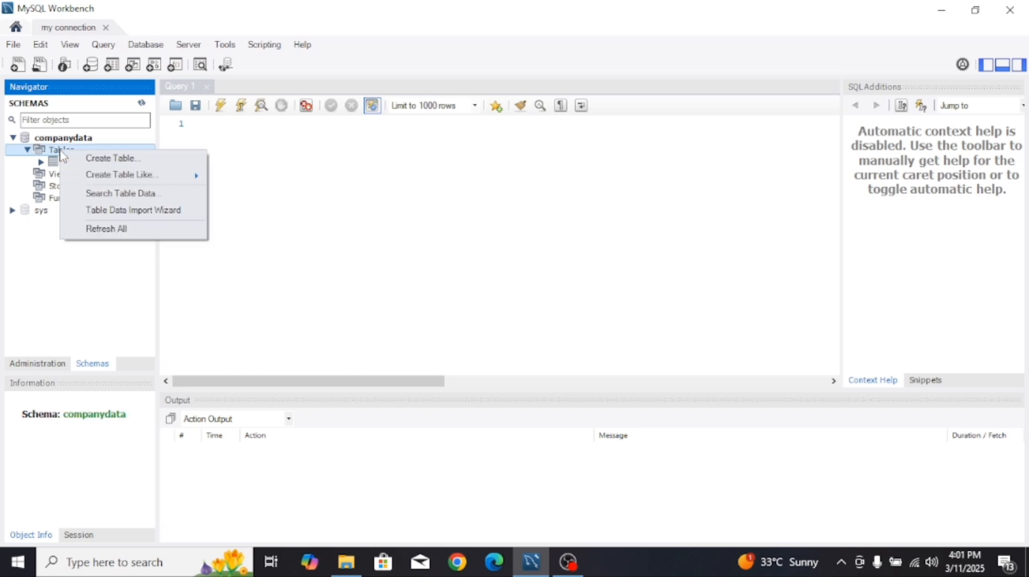
left_click(114, 214)
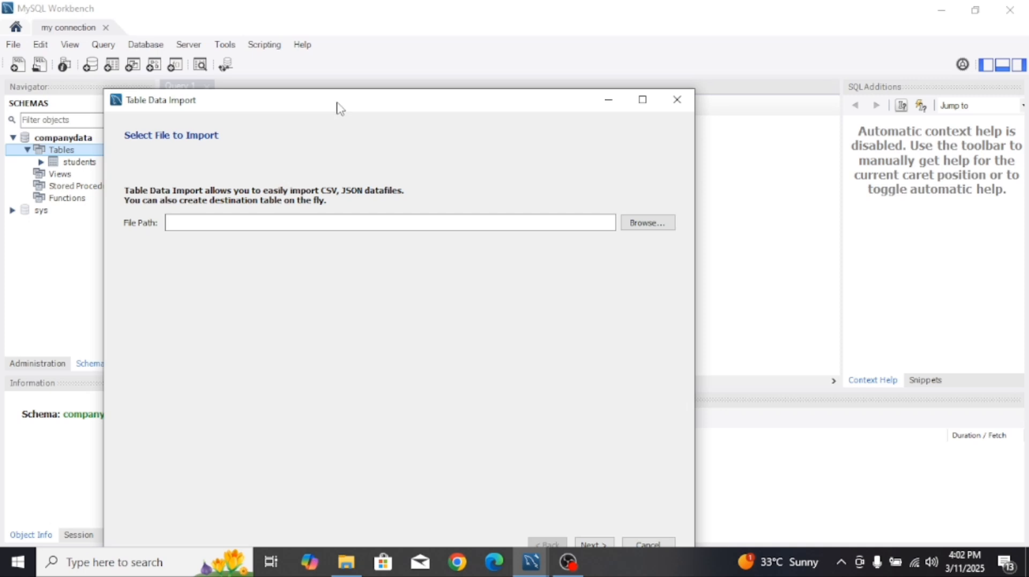
left_click_drag(338, 106, 372, 60)
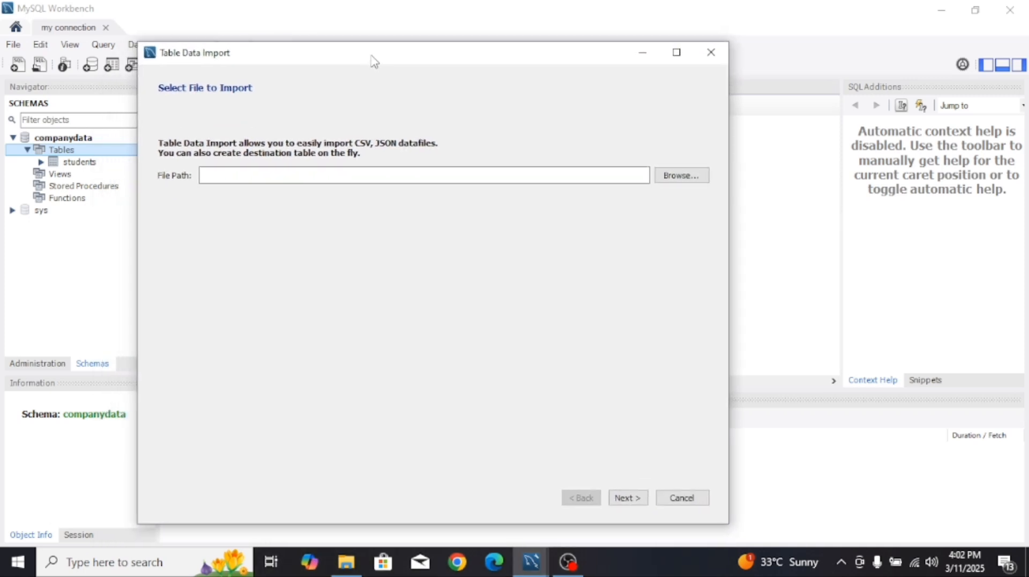
left_click(674, 181)
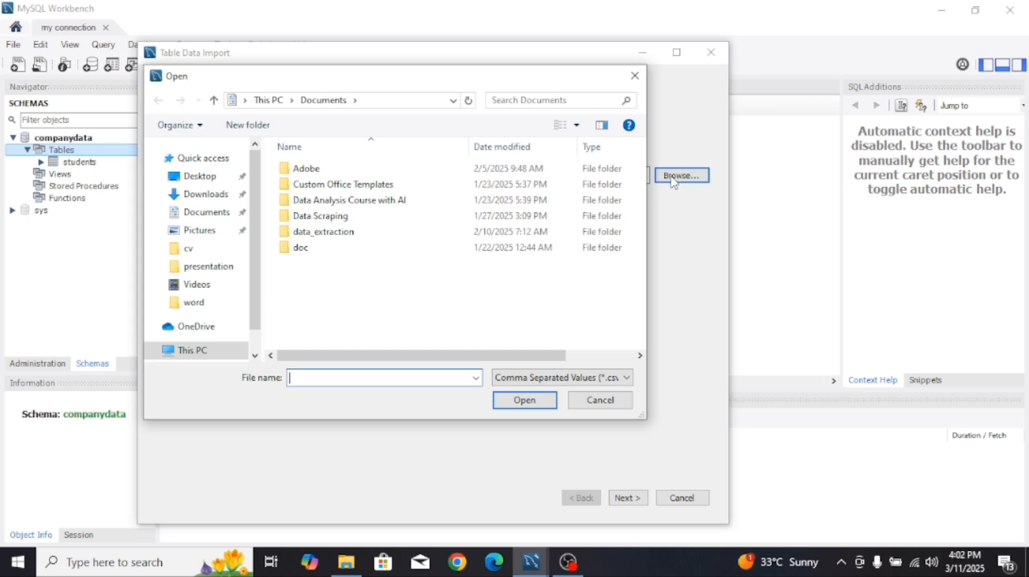
double_click(423, 252)
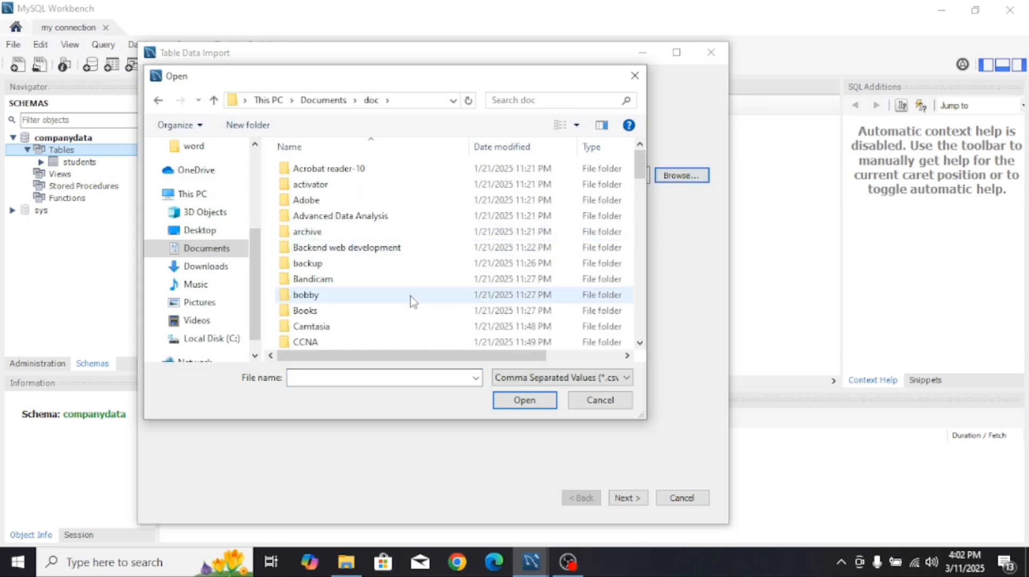
scroll(412, 302, "down", 3)
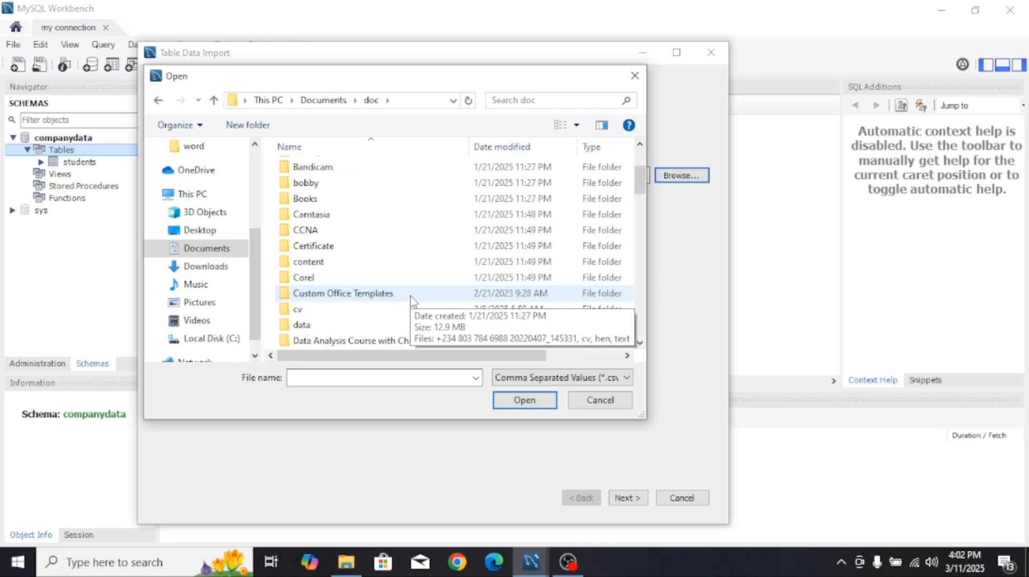
double_click(397, 324)
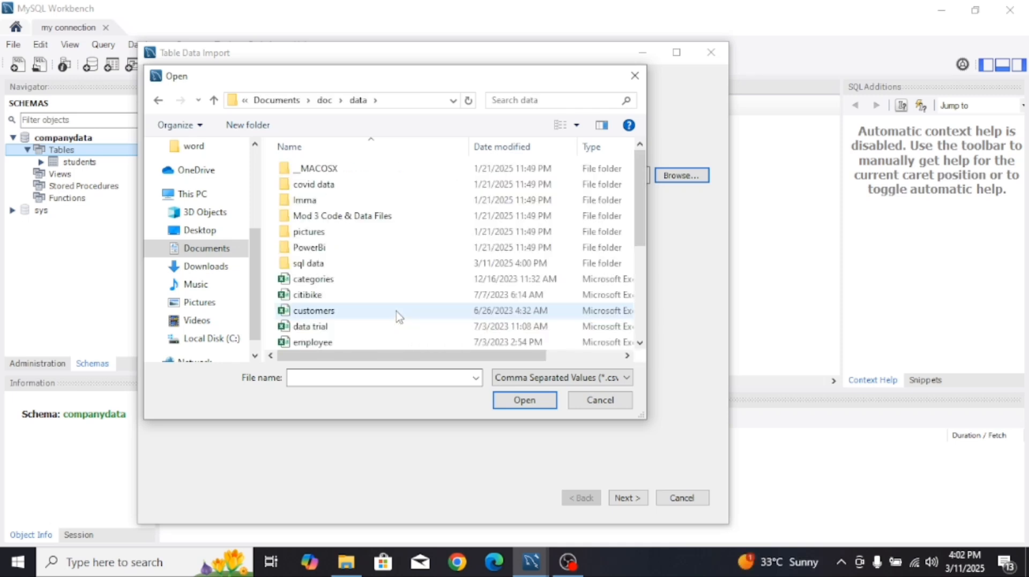
double_click(404, 263)
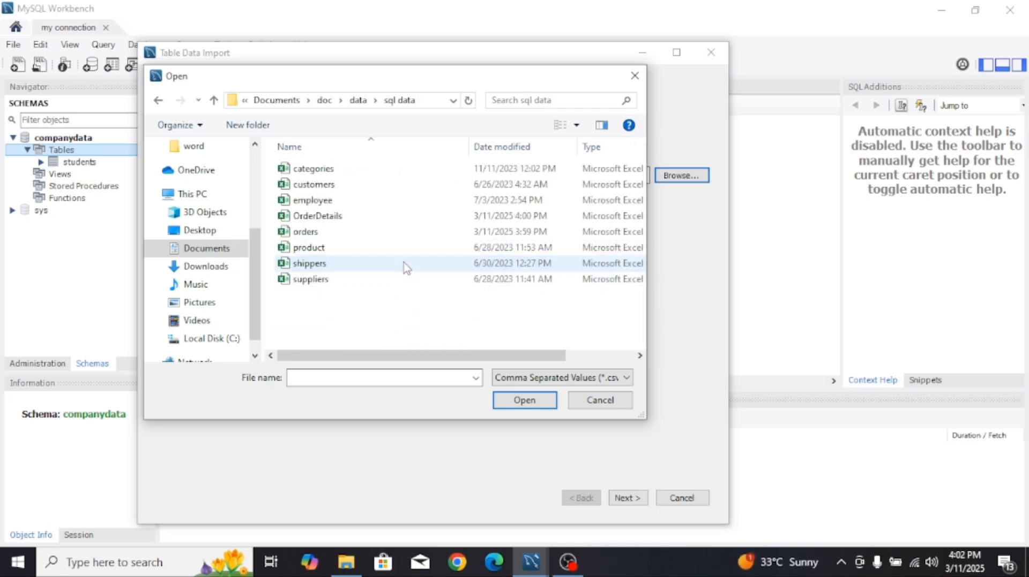
left_click(413, 176)
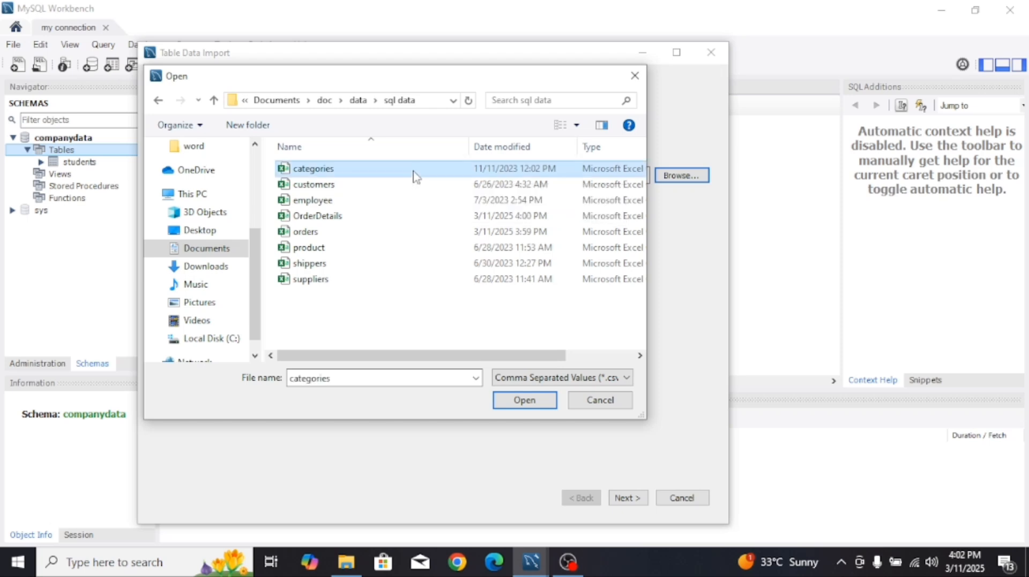
left_click(508, 402)
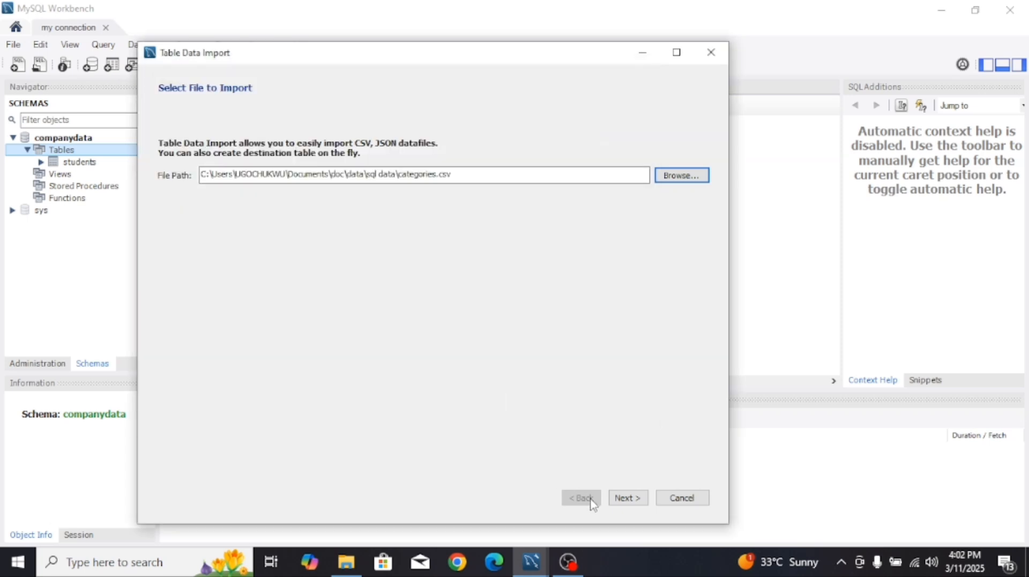
Import the categories file into a new companydata.categories table with the default column settings, and refresh the schema list.
left_click(628, 499)
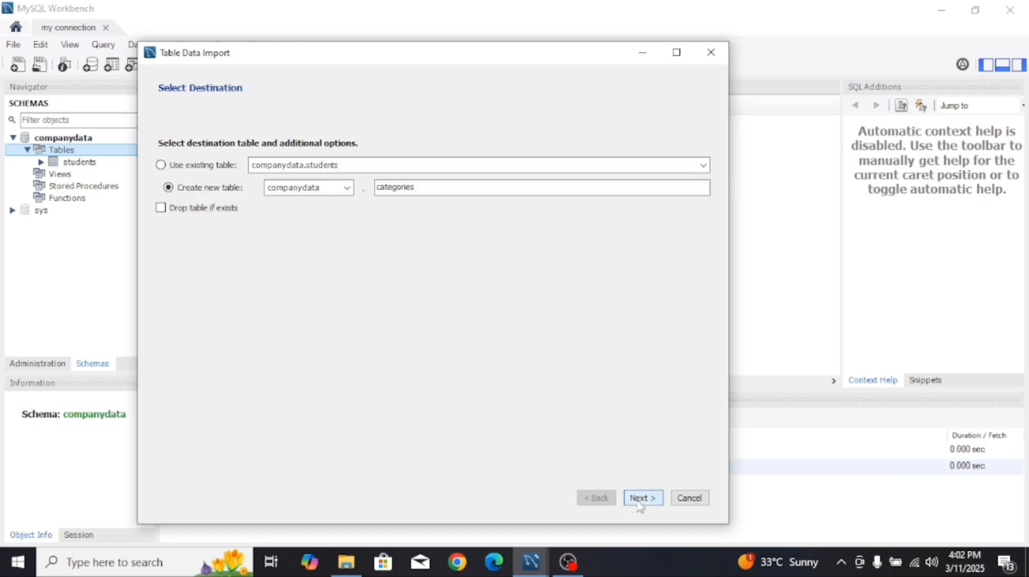
left_click(639, 499)
left_click(638, 503)
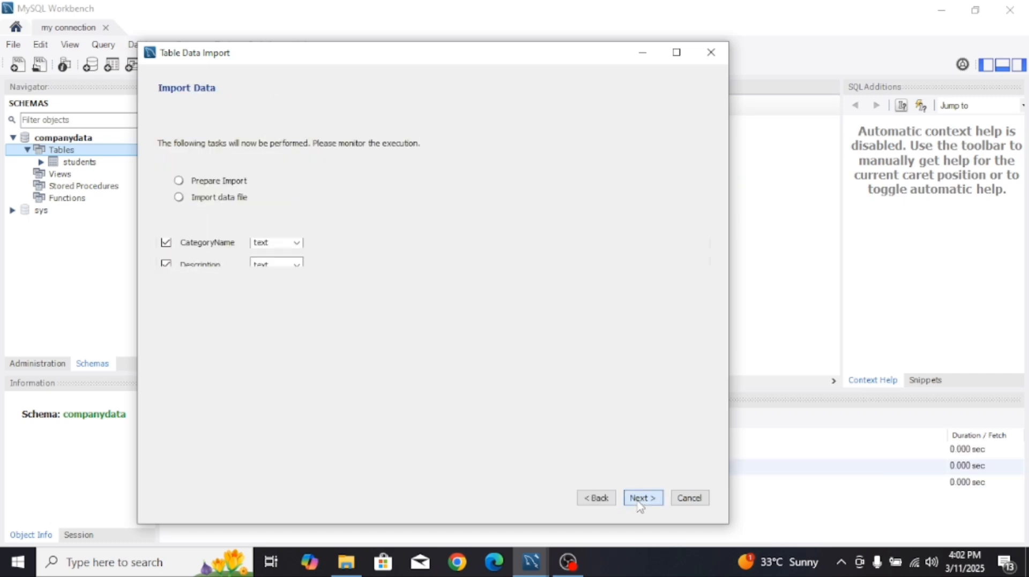
left_click(639, 500)
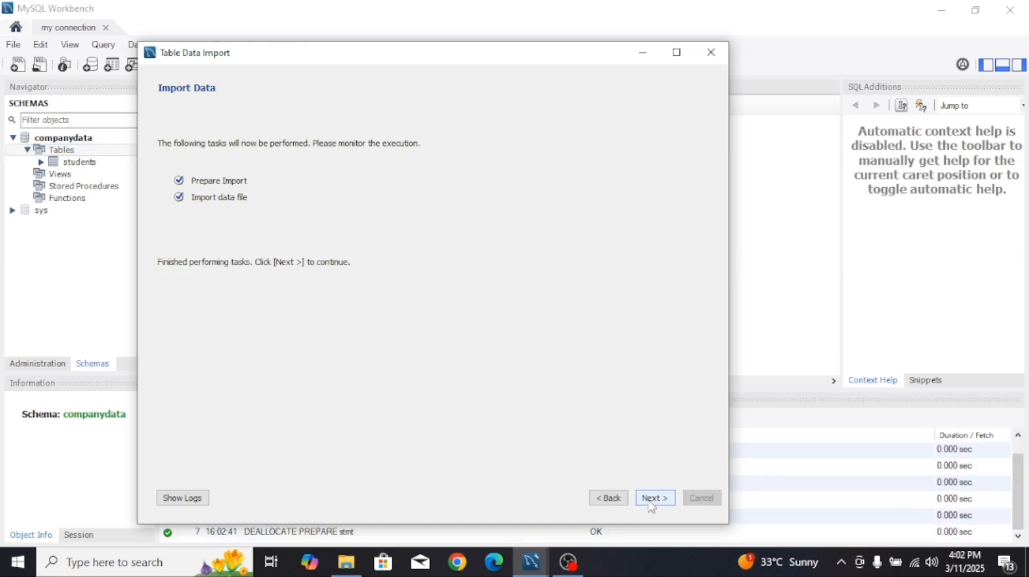
left_click(649, 501)
left_click(643, 498)
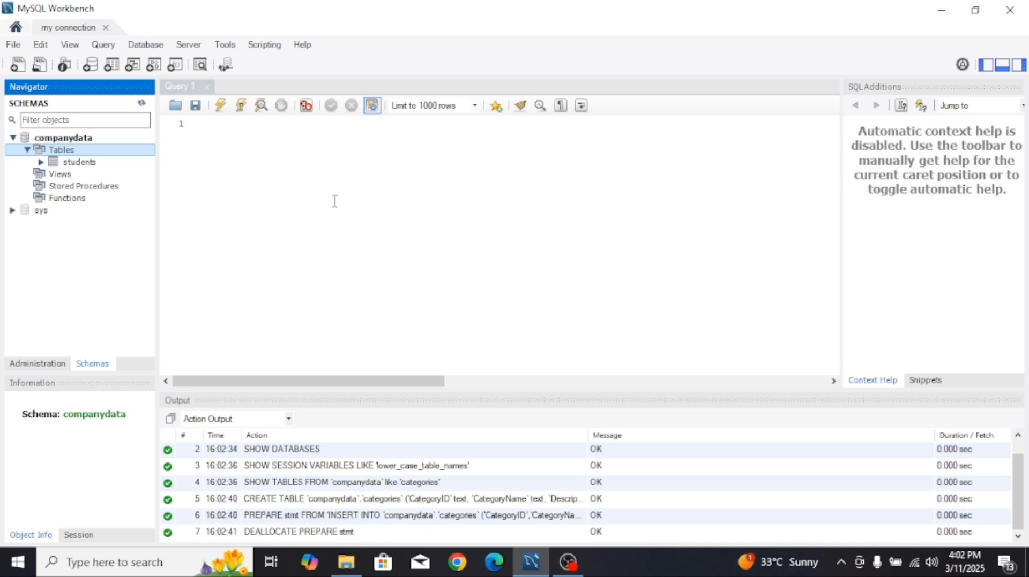
left_click(143, 104)
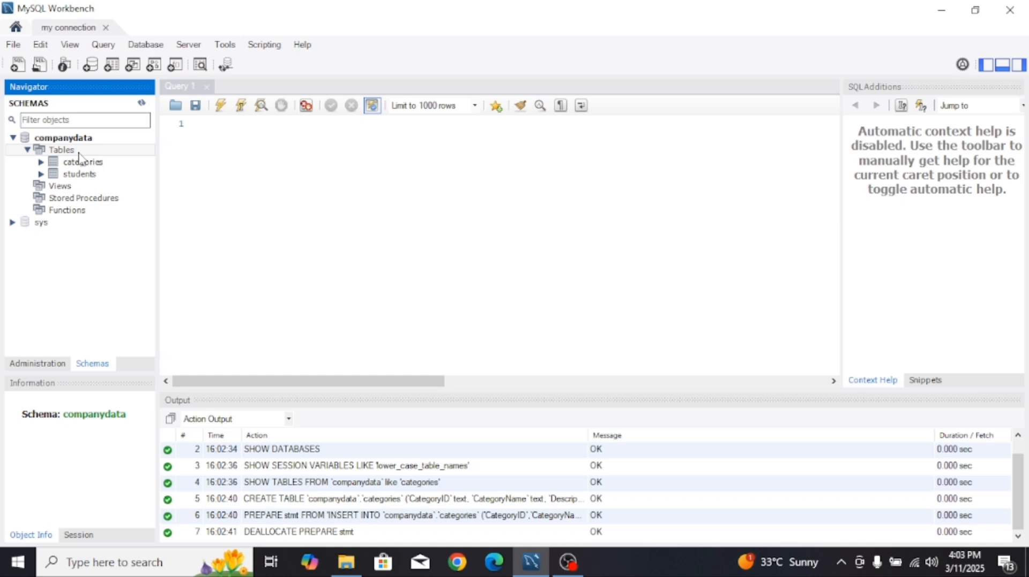
Start another table data import into companydata and choose customers.csv from the sql data folder as the source.
right_click(80, 153)
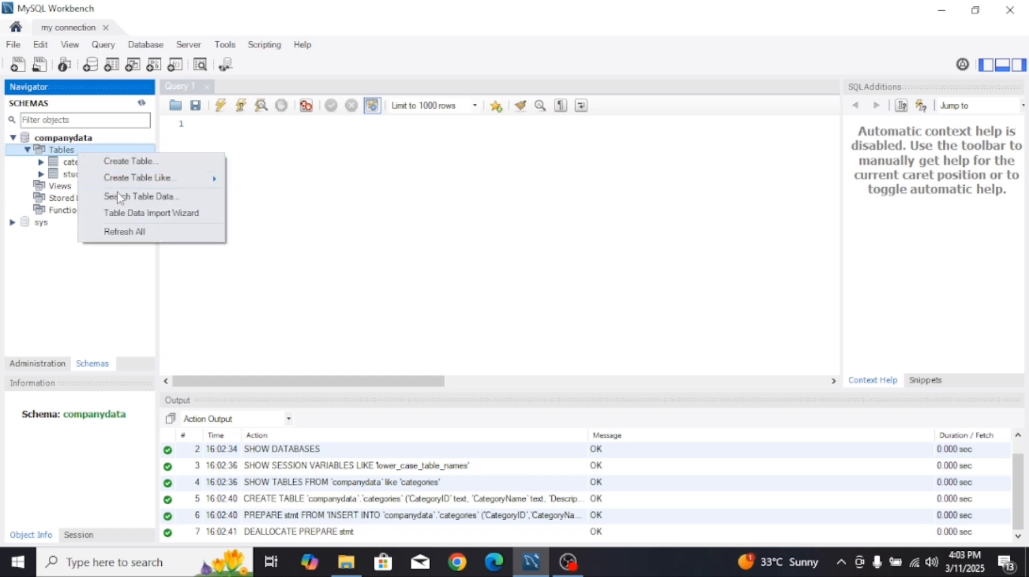
left_click(132, 217)
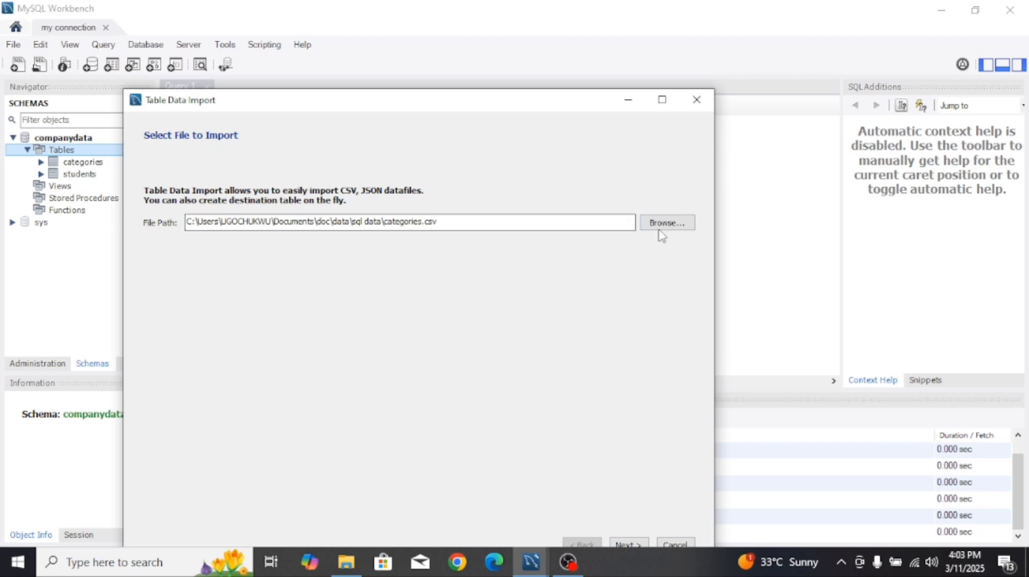
left_click(663, 230)
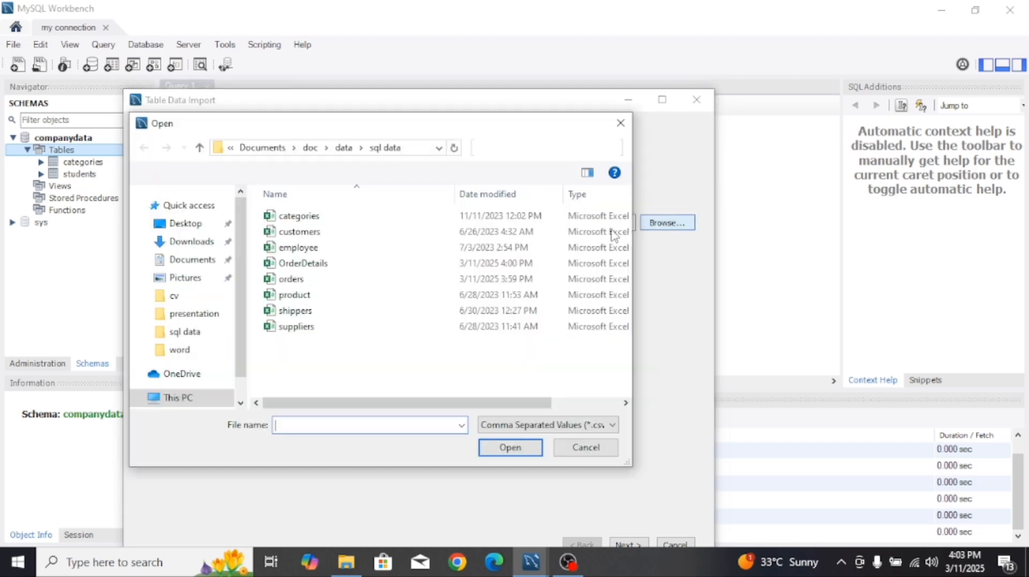
left_click(513, 232)
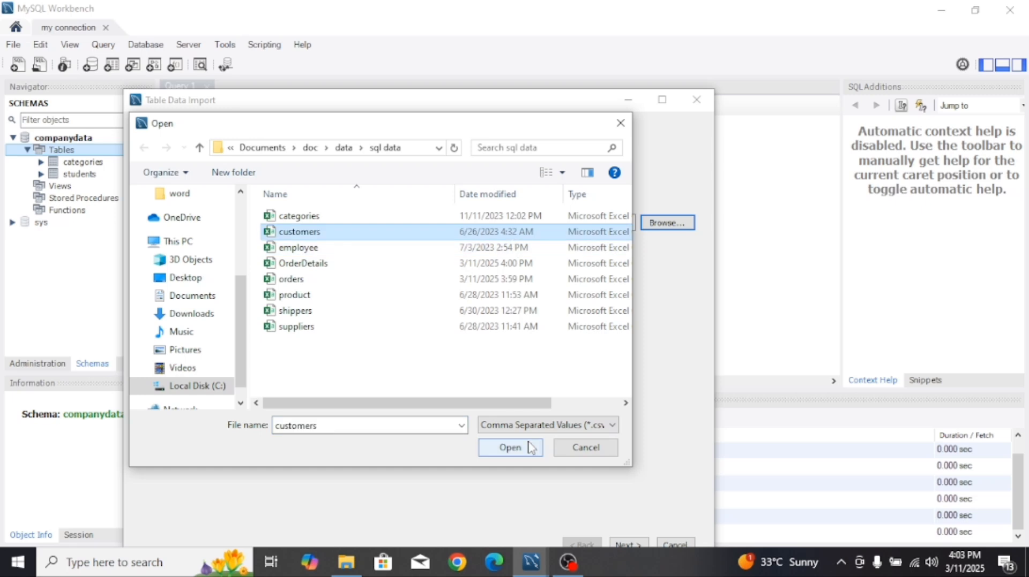
left_click(531, 448)
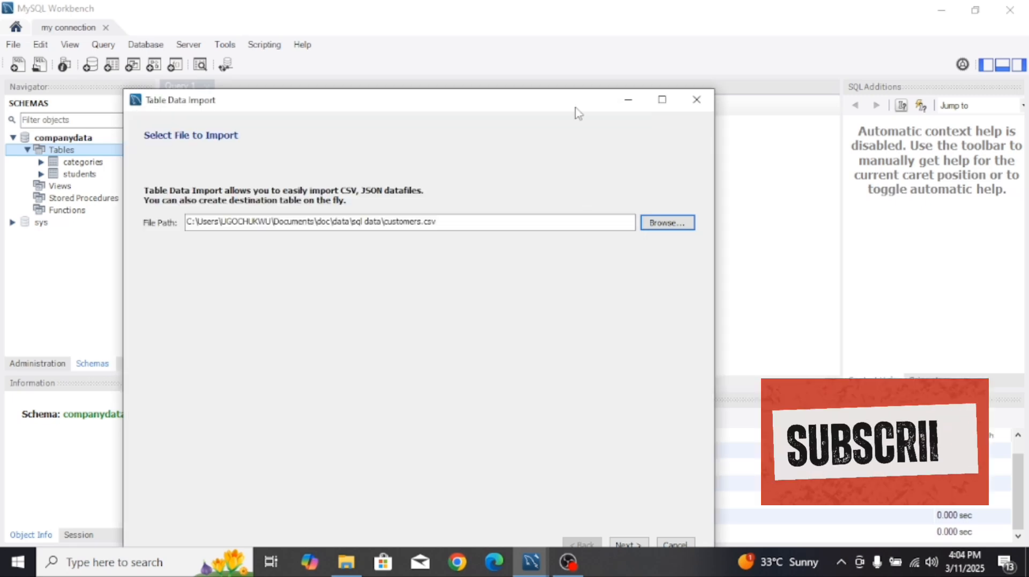
left_click_drag(577, 108, 586, 71)
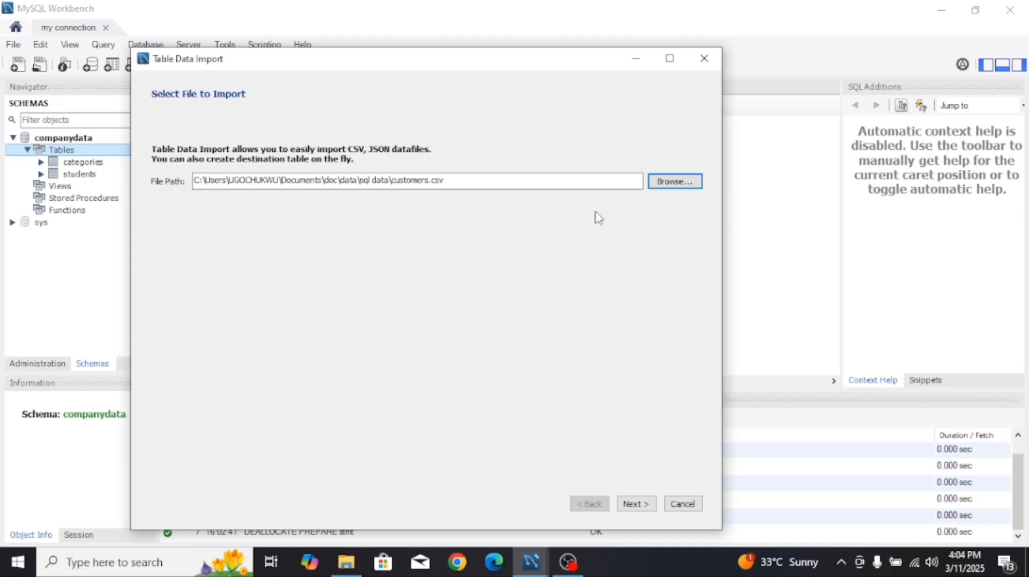
Import the customers file into a new companydata.customers table with utf-8 encoding and default field types, and refresh the schema list.
left_click(638, 505)
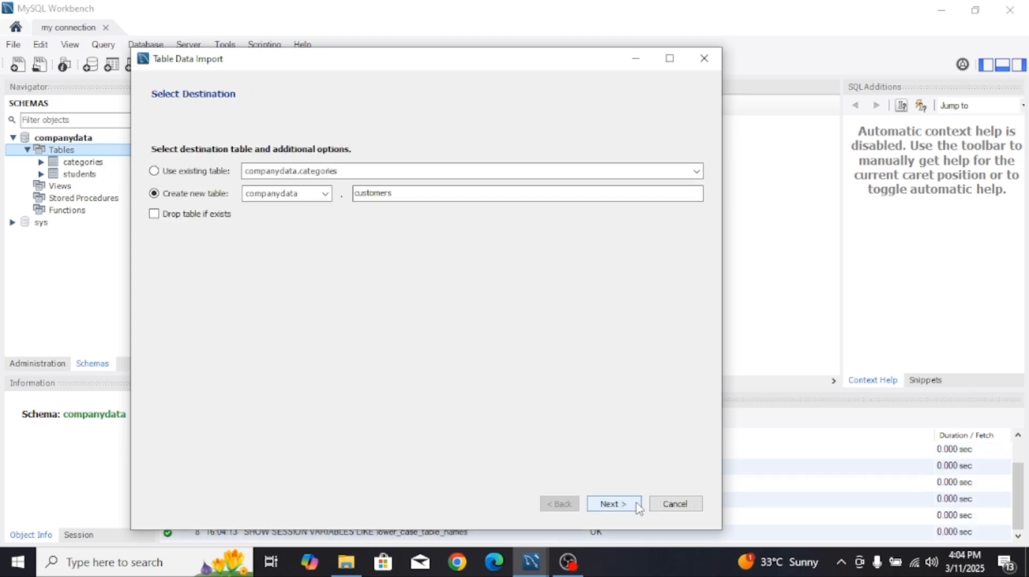
left_click(613, 504)
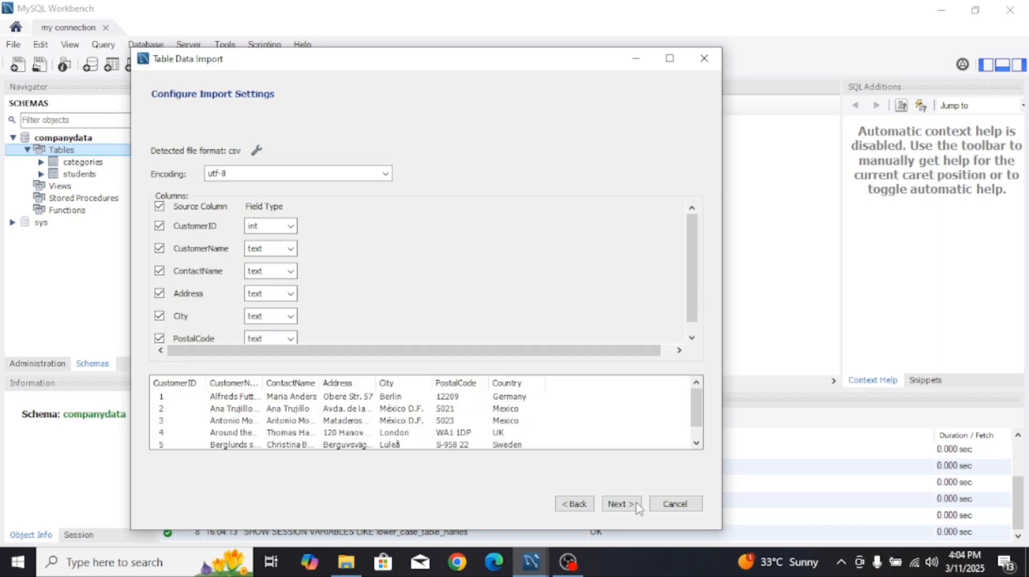
left_click(636, 505)
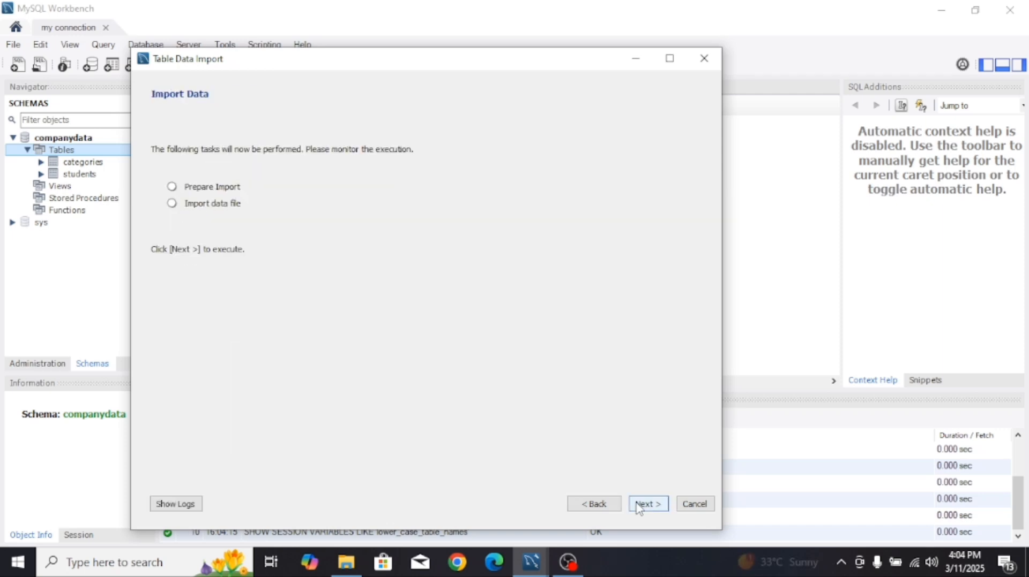
left_click(637, 505)
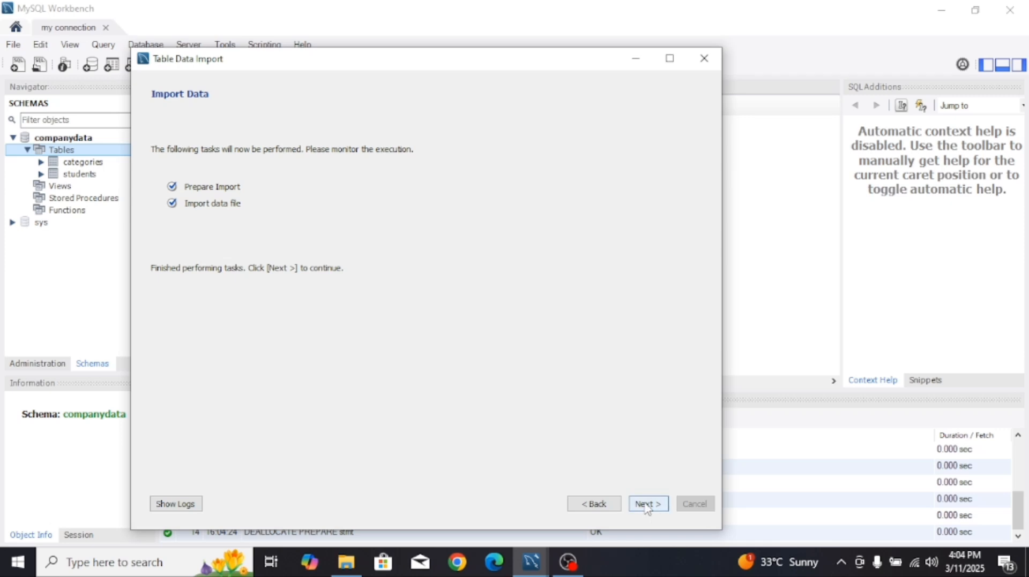
left_click(647, 506)
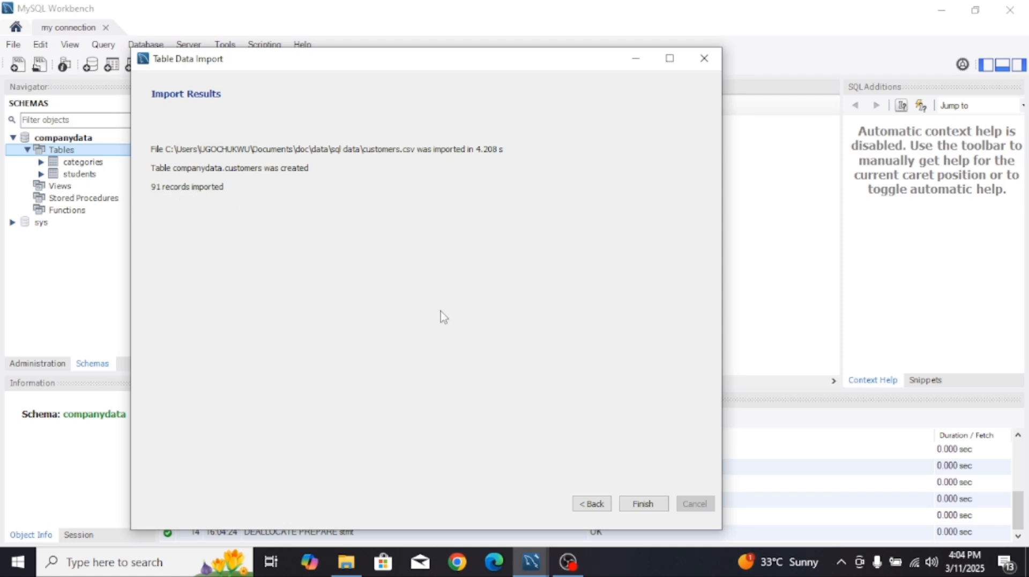
left_click(643, 504)
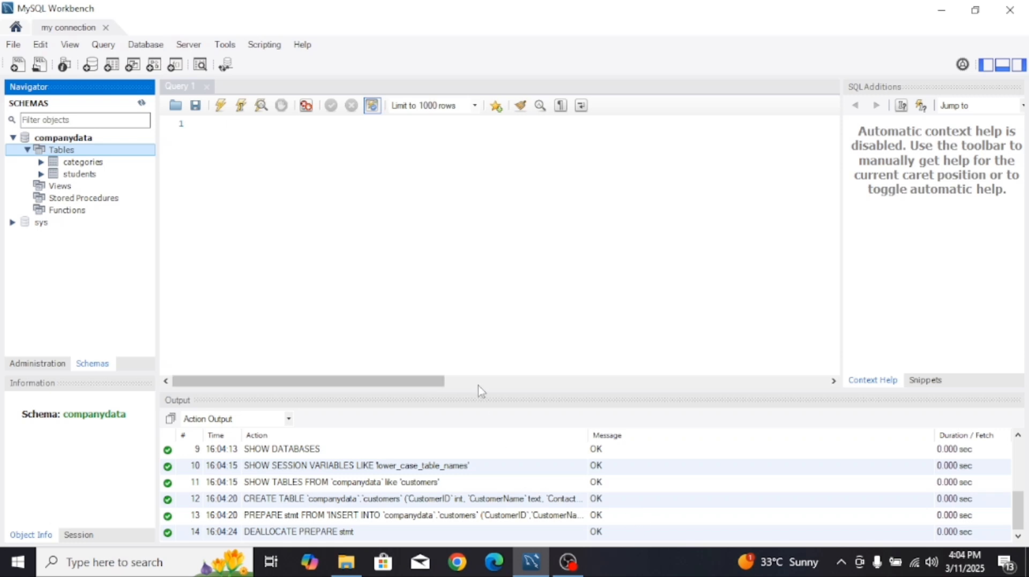
left_click(141, 102)
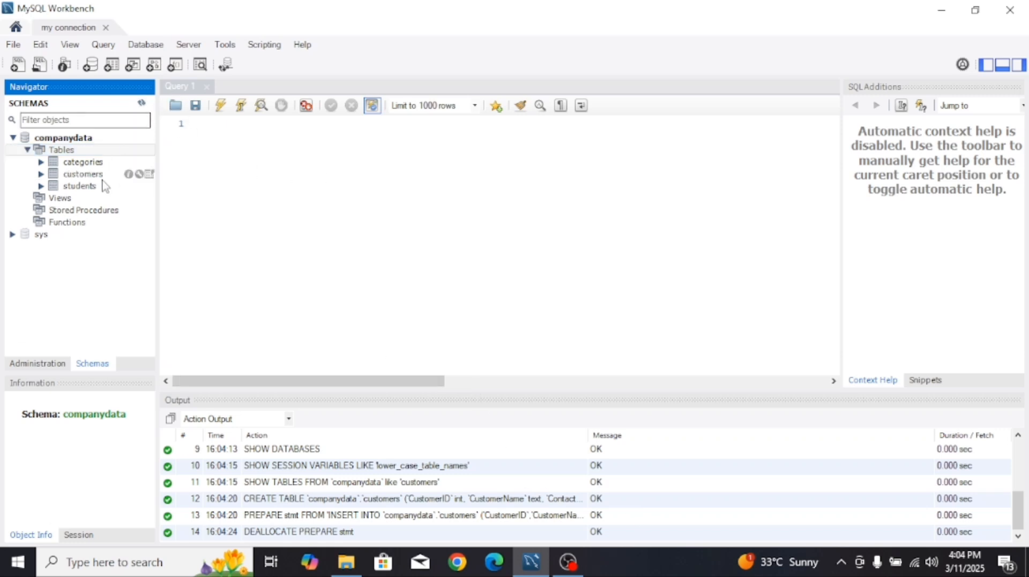